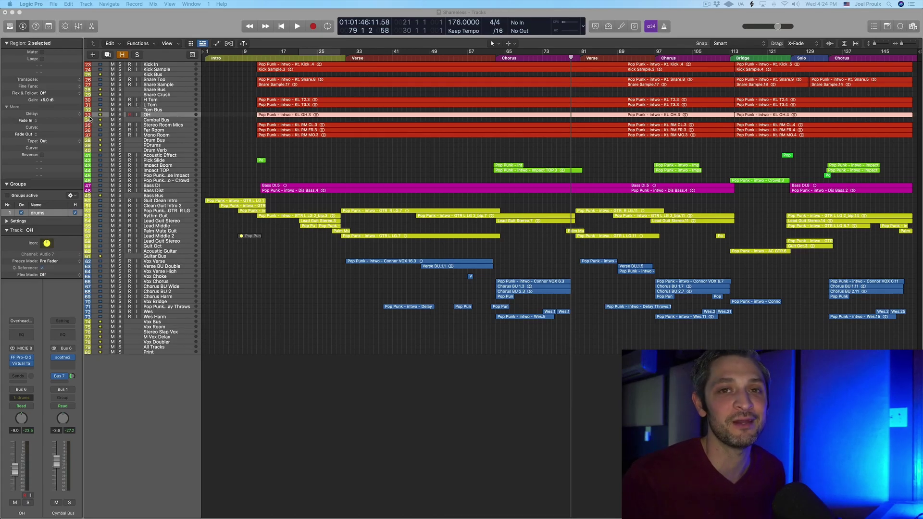
# Enlarge the OH track to inspect its waveform, and open the mixer to review the drum channels.
pyautogui.moveTo(89, 118); pyautogui.dragTo(89, 206)
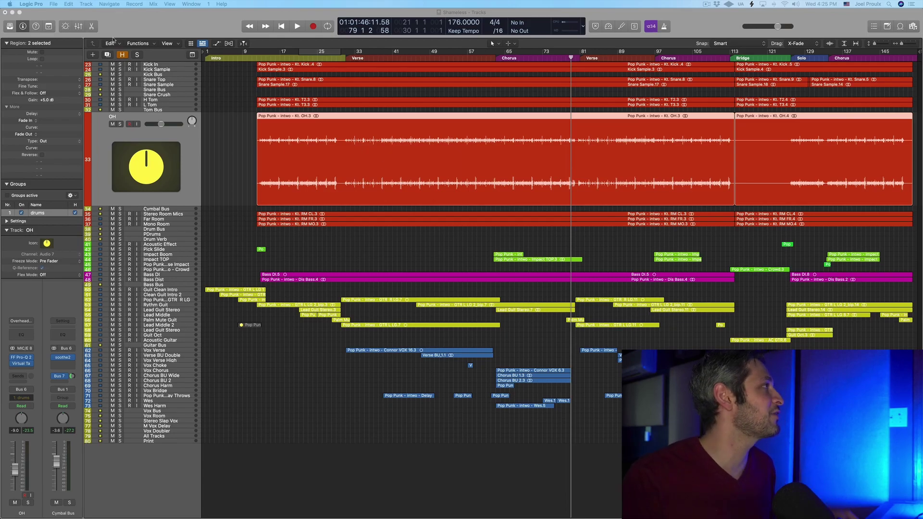
pyautogui.click(78, 26)
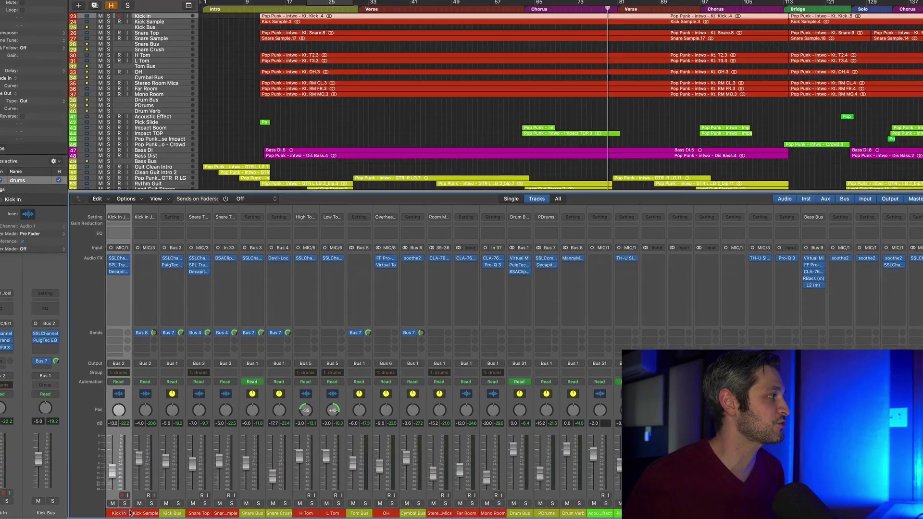
pyautogui.moveTo(130, 513); pyautogui.dragTo(482, 512)
pyautogui.moveTo(559, 512); pyautogui.dragTo(667, 514)
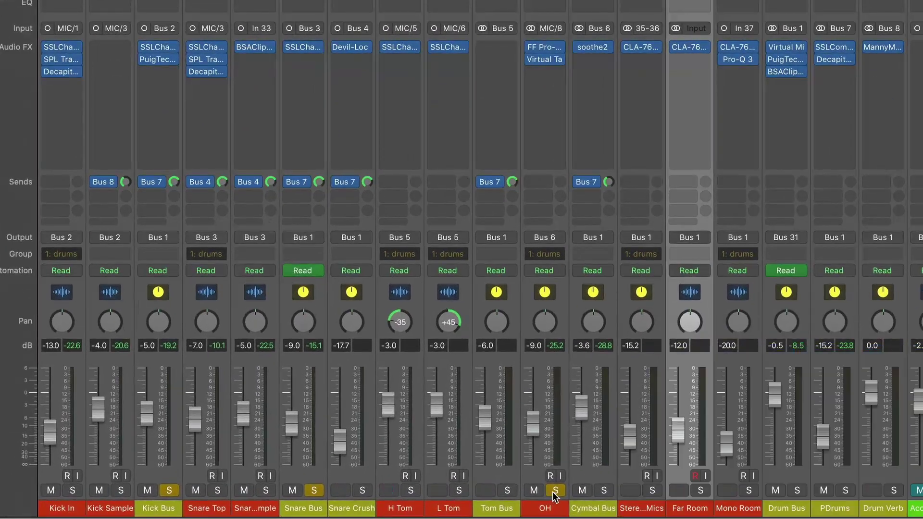
# Audition the Kick Bus alone by unsoloing OH and Snare Bus, and solo both channels again.
pyautogui.click(376, 505)
pyautogui.click(315, 491)
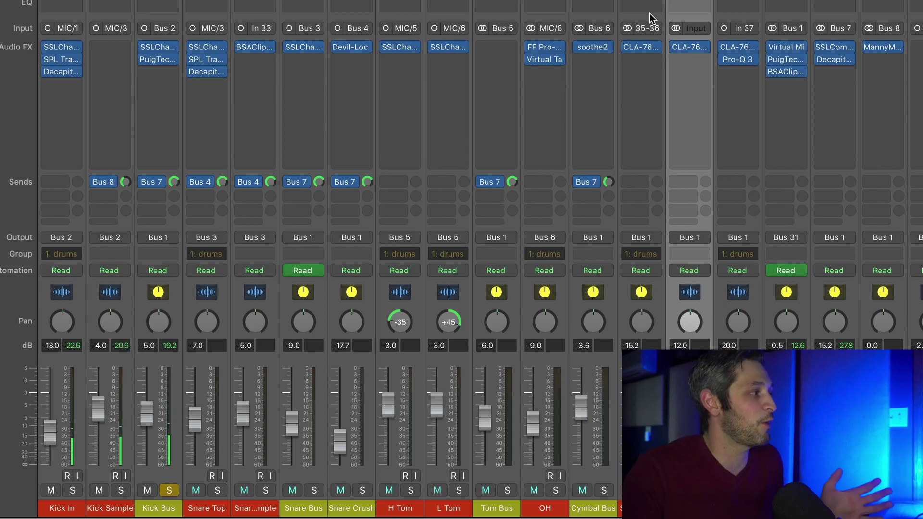
pyautogui.click(556, 489)
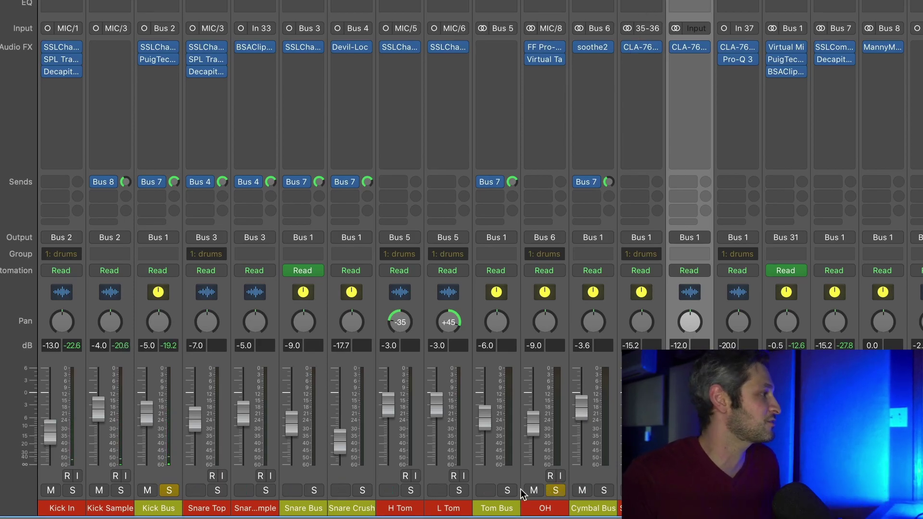
pyautogui.click(314, 489)
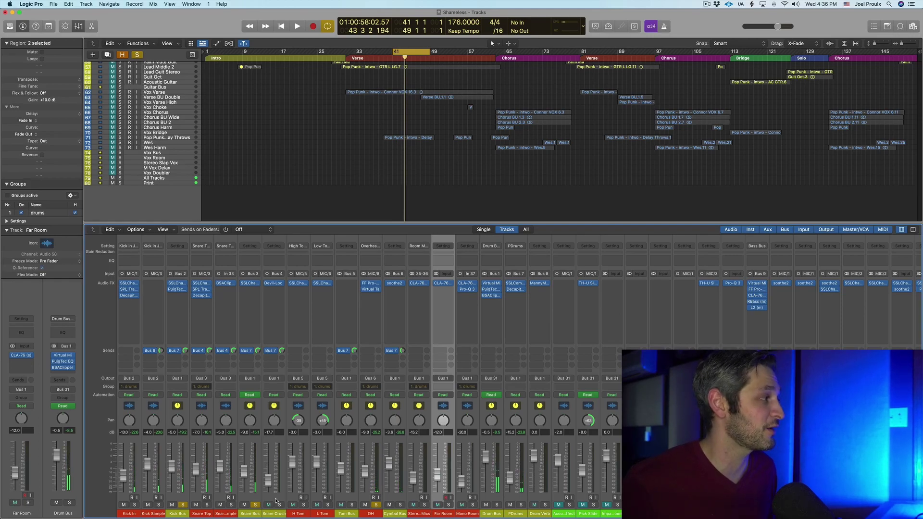
# Replace the current solos with Stereo Room Mics, Far Room and Mono Room, and start playback.
pyautogui.press('ctrl+alt+super+s')
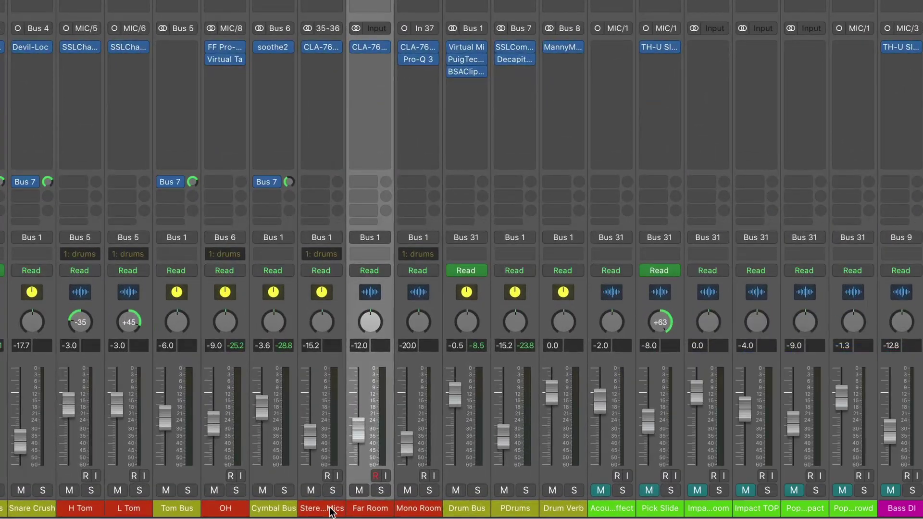
pyautogui.moveTo(426, 514)
pyautogui.mouseDown()
pyautogui.moveTo(464, 514)
pyautogui.moveTo(412, 511)
pyautogui.mouseUp()
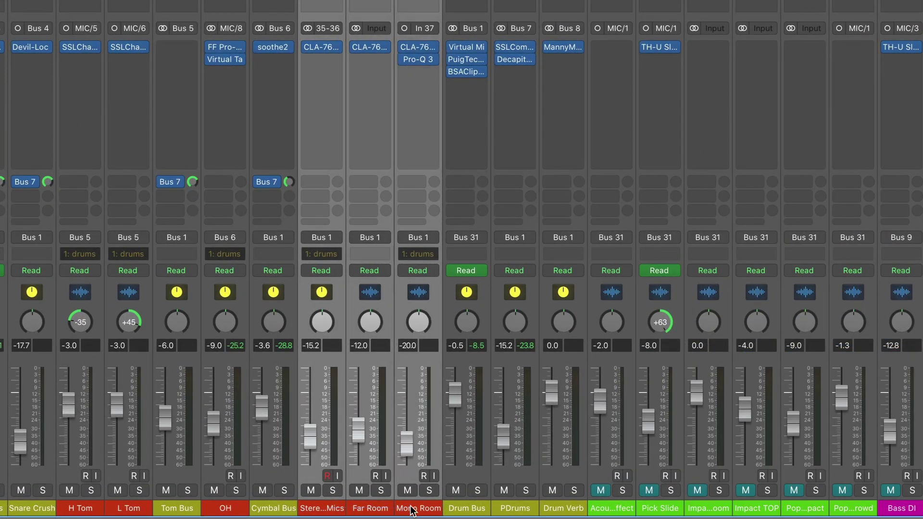
pyautogui.click(333, 490)
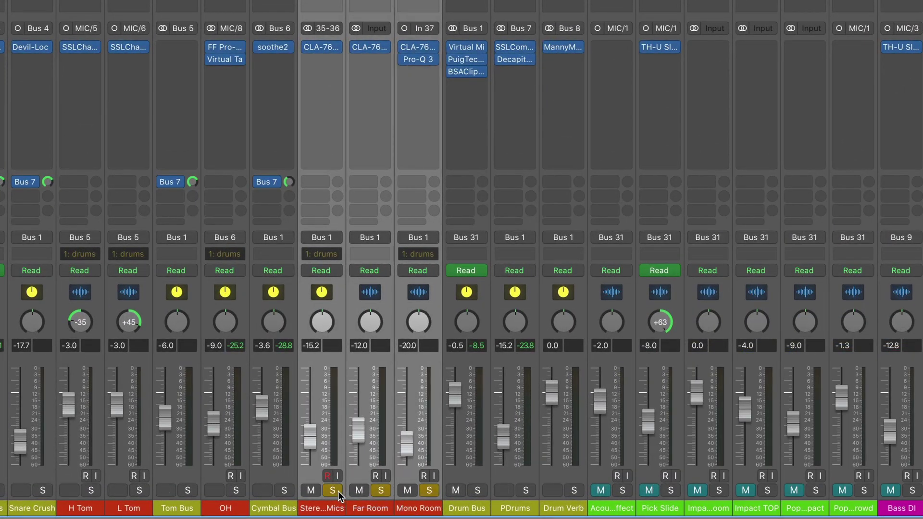
pyautogui.press('space')
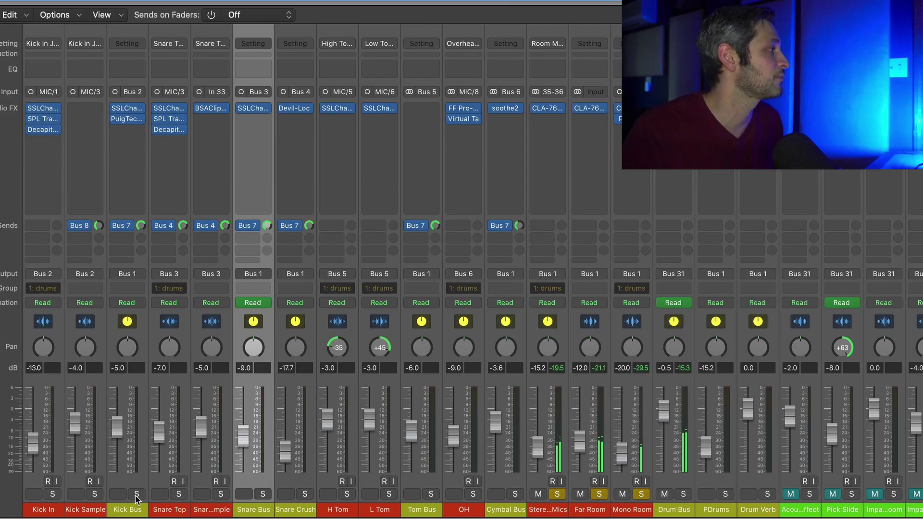
# Add Kick Bus, Snare Bus, Snare Crush, Tom Bus, Cymbal Bus and Drum Verb to the soloed channels during playback.
pyautogui.click(137, 495)
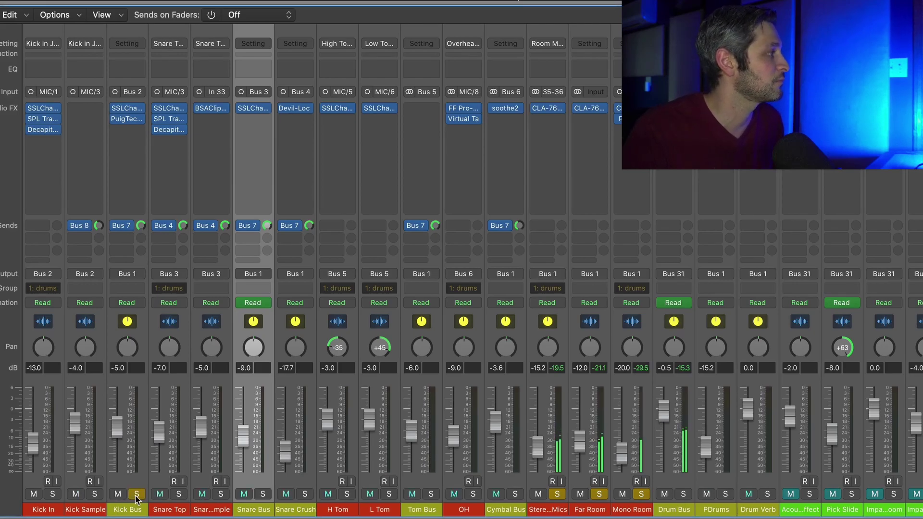
pyautogui.click(262, 494)
pyautogui.click(305, 494)
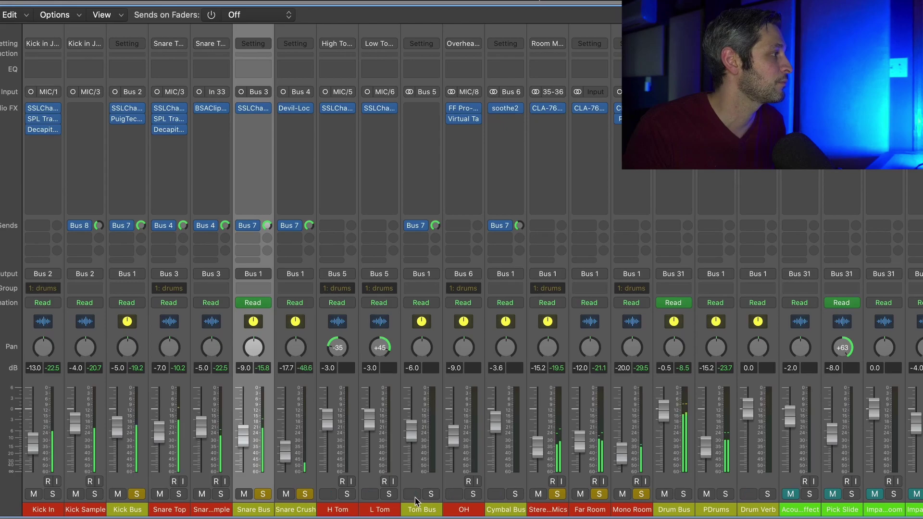
pyautogui.click(431, 494)
pyautogui.click(515, 495)
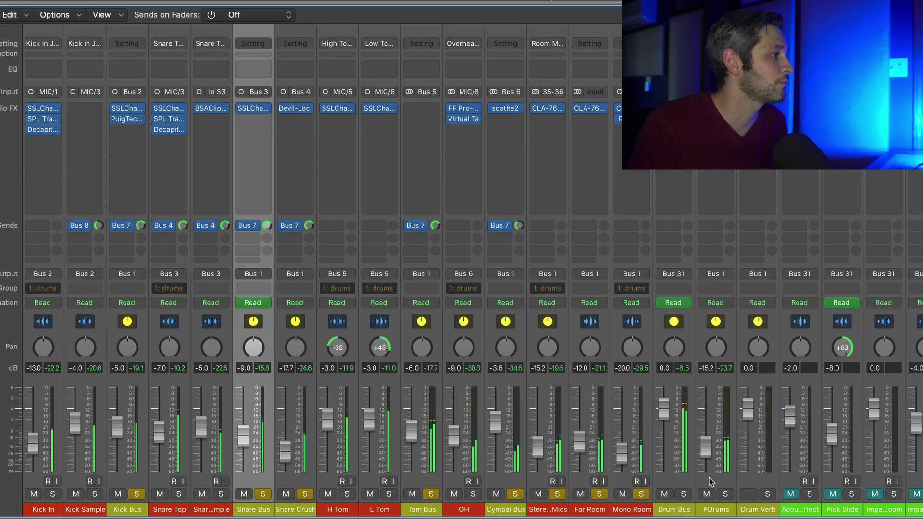
pyautogui.click(767, 495)
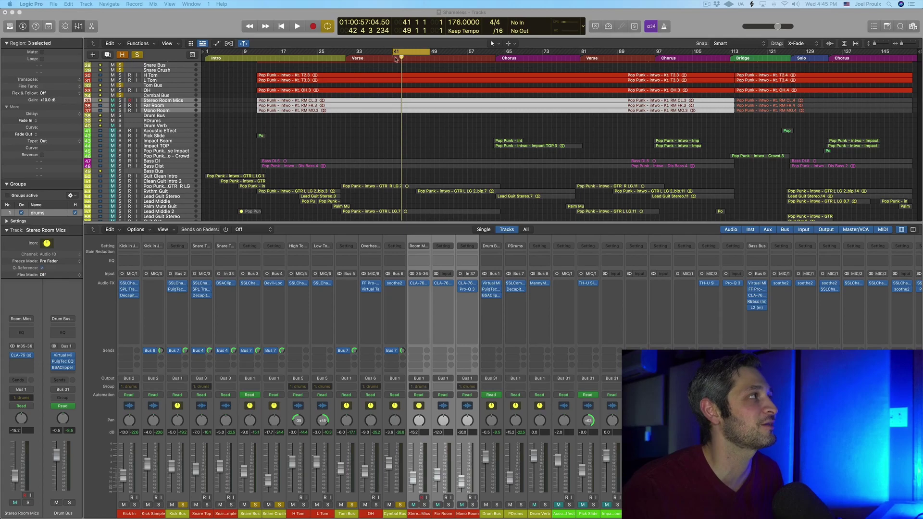
# Play the looped verse section from bar 41 to hear the drum mix, and stop playback.
pyautogui.click(393, 57)
pyautogui.press('space')
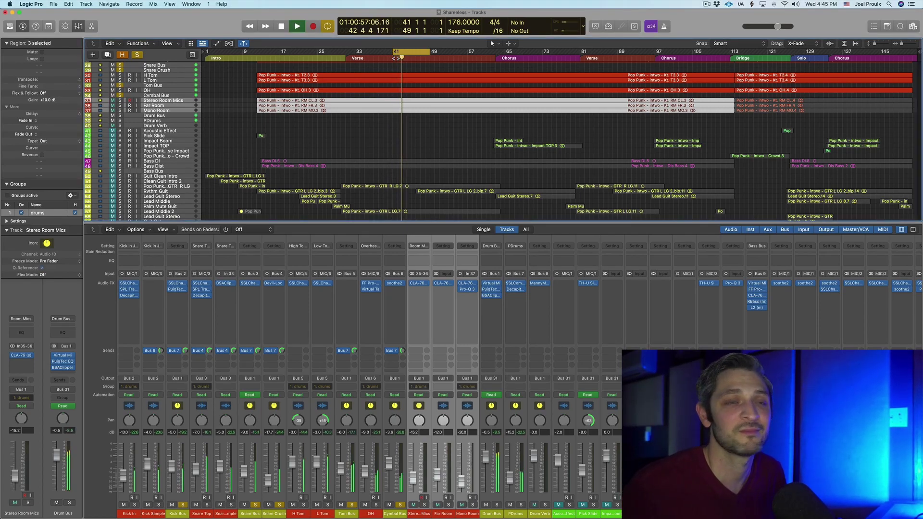
pyautogui.press('space')
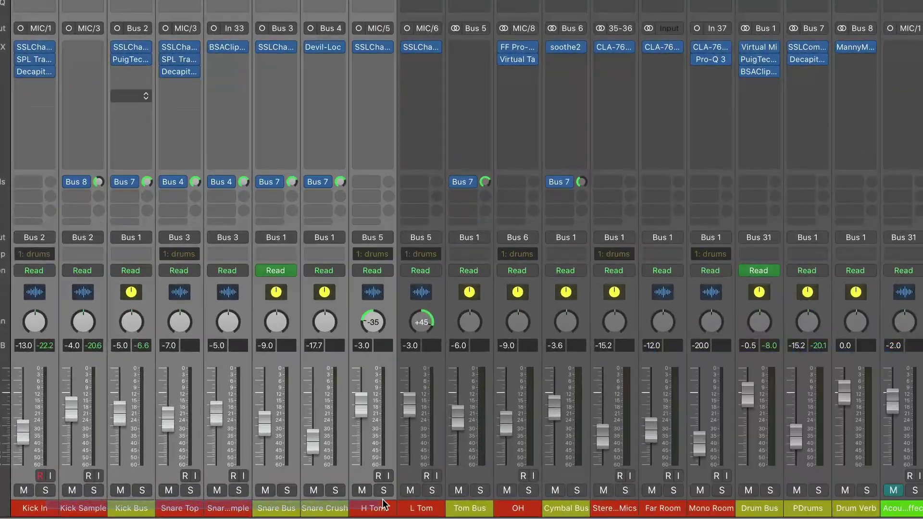
# Select the drum channels from Kick In through L Tom in the mixer.
pyautogui.click(322, 514)
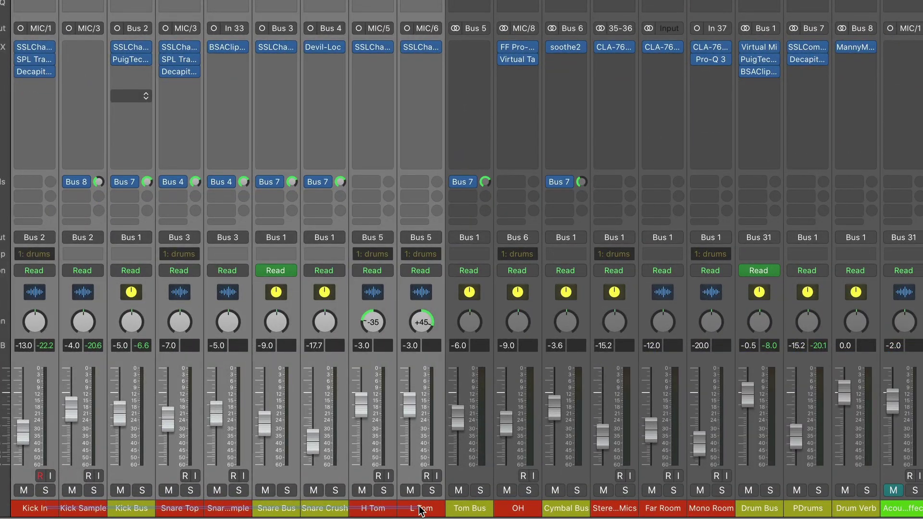
pyautogui.moveTo(419, 511); pyautogui.dragTo(419, 510)
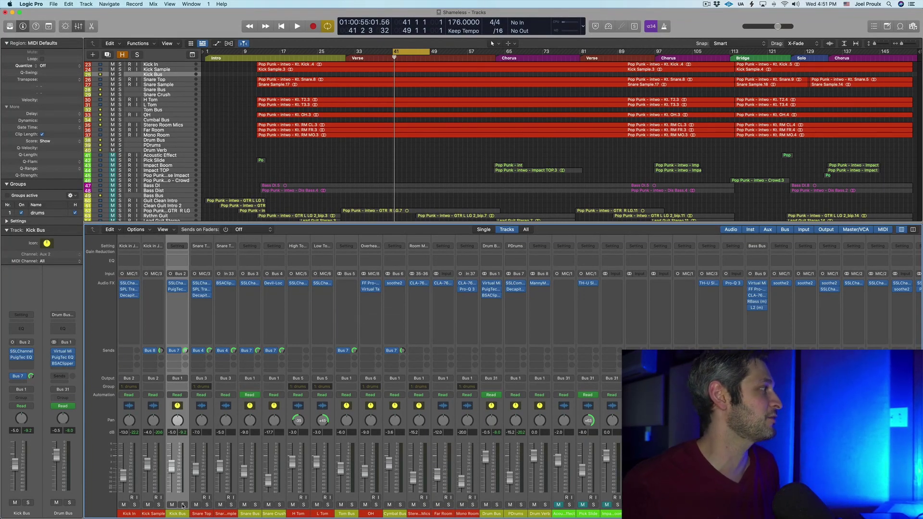
# Solo the Kick Bus and insert the UAD Empirical Labs Distressor after its PuigTec EQ.
pyautogui.press('s')
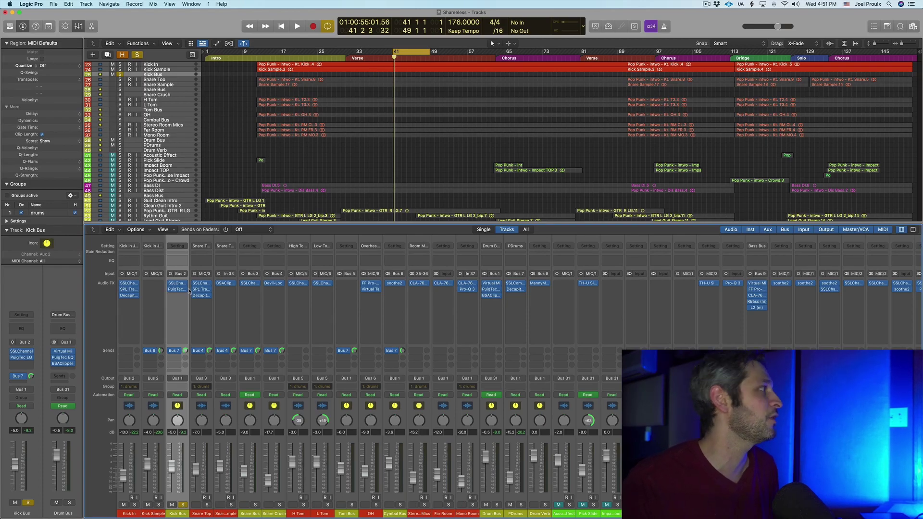
pyautogui.click(177, 294)
pyautogui.moveTo(212, 433)
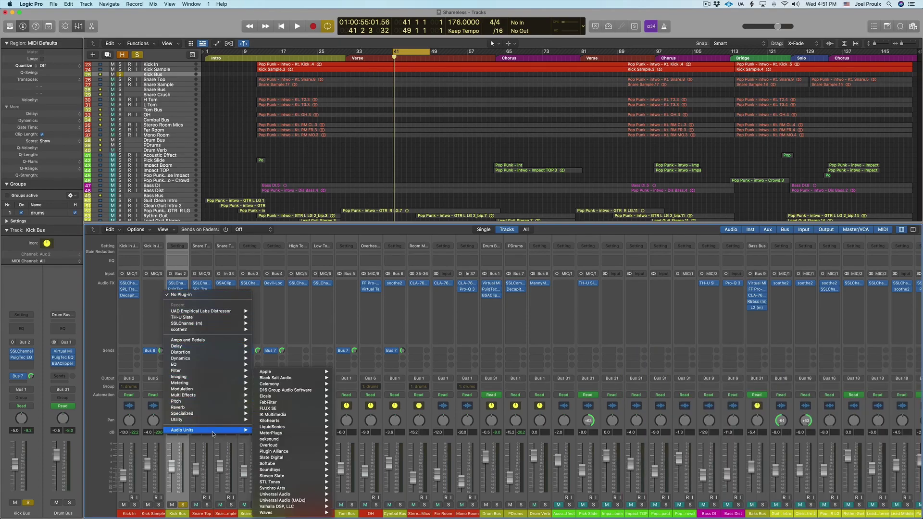
pyautogui.click(280, 312)
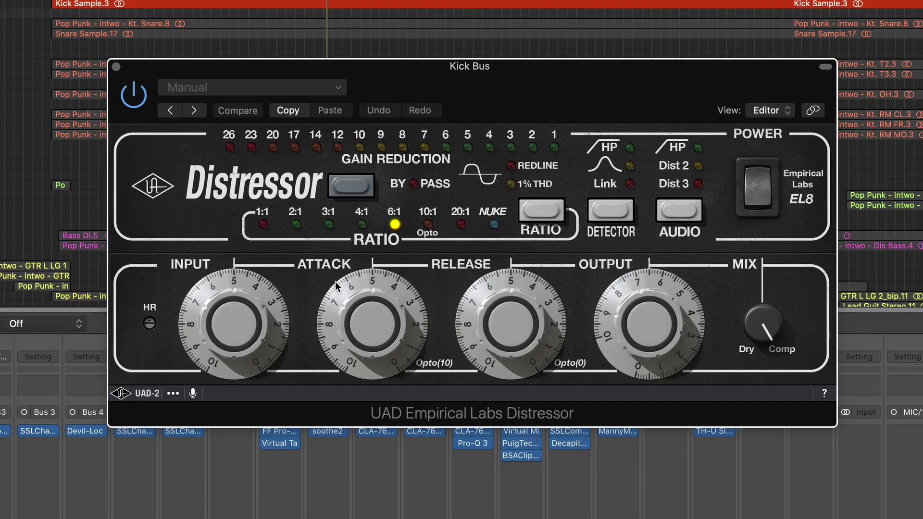
# Set the Distressor's attack to about 7, release to about 2, input to about 6.5 and output to about 5.
pyautogui.moveTo(353, 332); pyautogui.dragTo(347, 299)
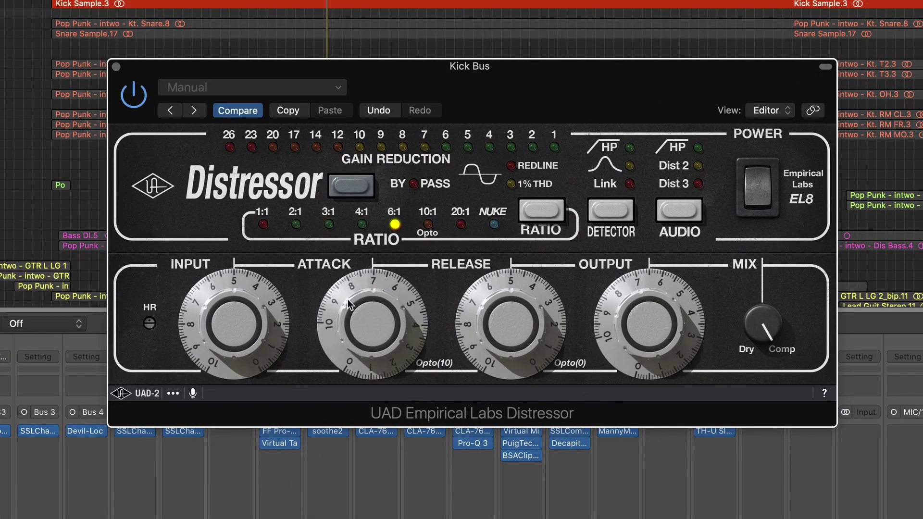
pyautogui.moveTo(489, 310); pyautogui.dragTo(487, 344)
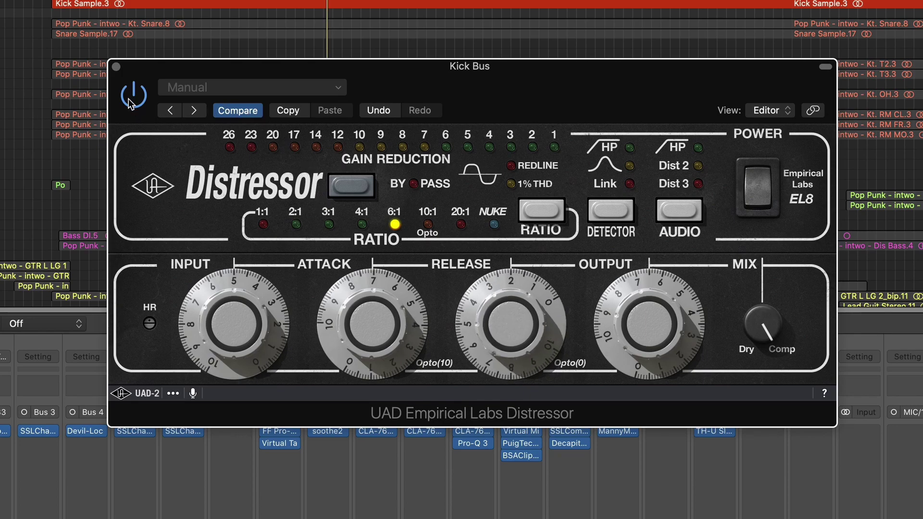
pyautogui.moveTo(224, 334); pyautogui.dragTo(222, 313)
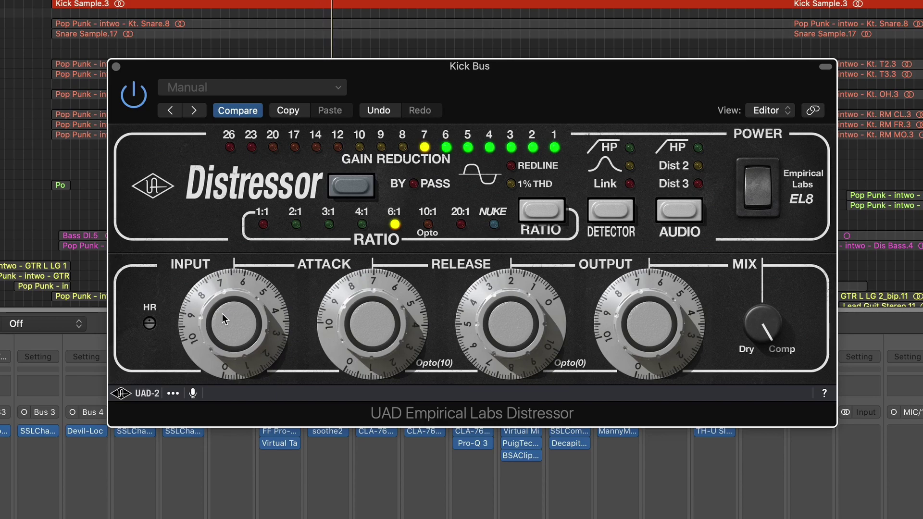
pyautogui.moveTo(639, 302); pyautogui.dragTo(639, 322)
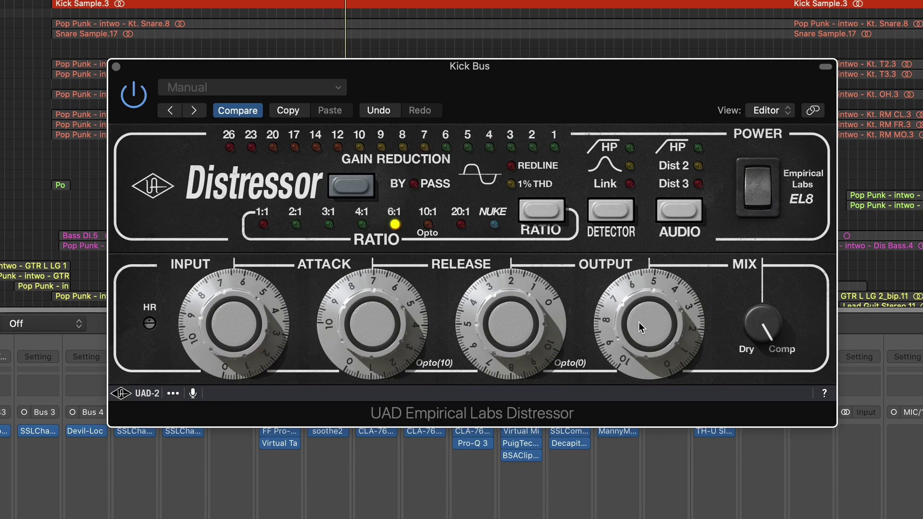
# Compare the Kick Bus with the Distressor powered off and on, raising its input to about 8.
pyautogui.click(760, 197)
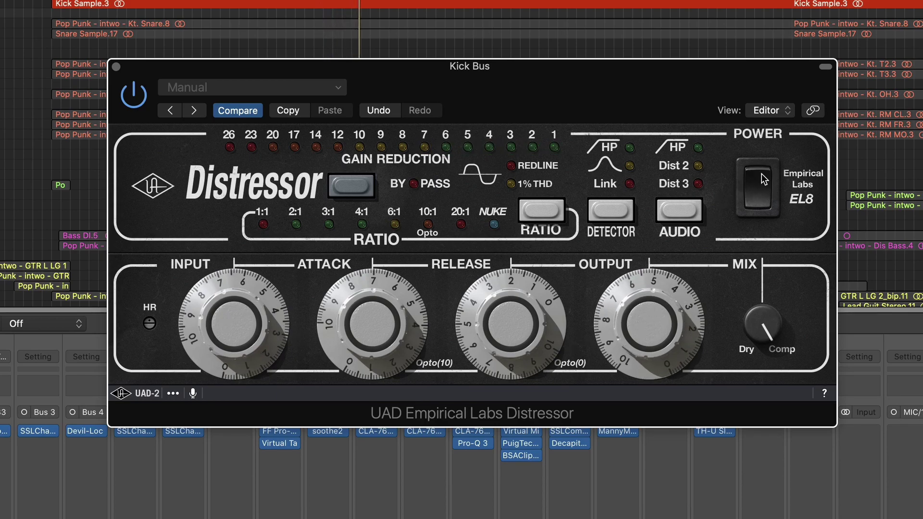
pyautogui.click(761, 174)
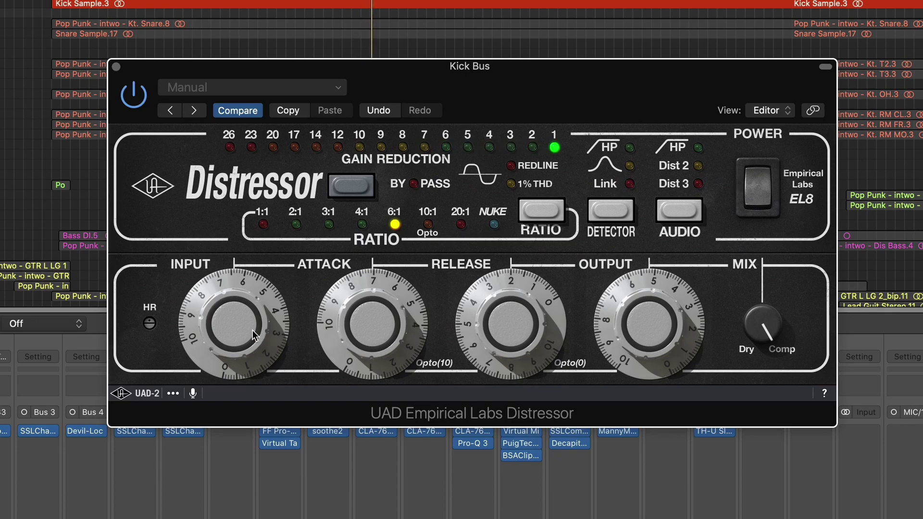
pyautogui.moveTo(227, 332); pyautogui.dragTo(225, 313)
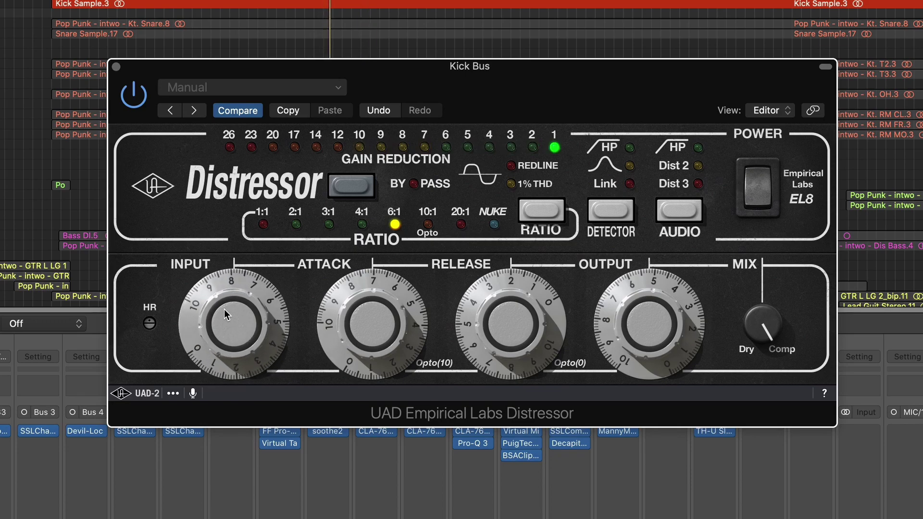
pyautogui.click(763, 180)
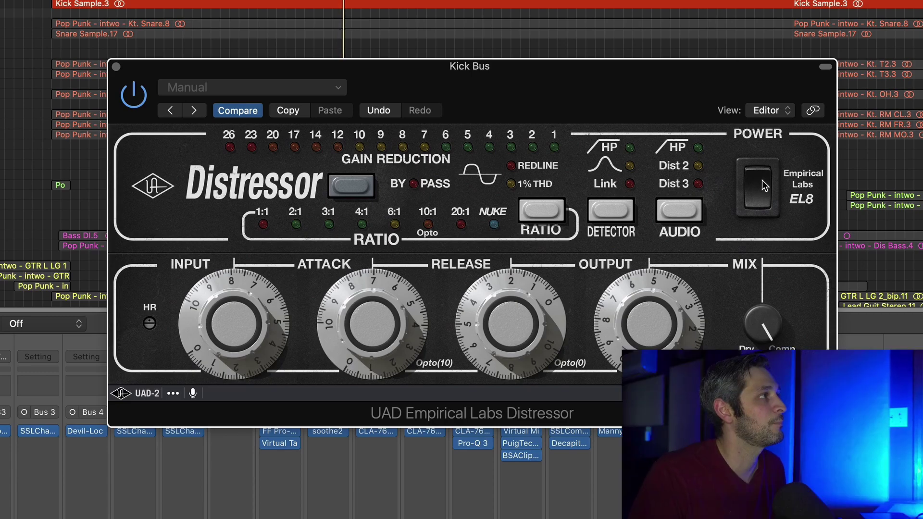
pyautogui.click(762, 179)
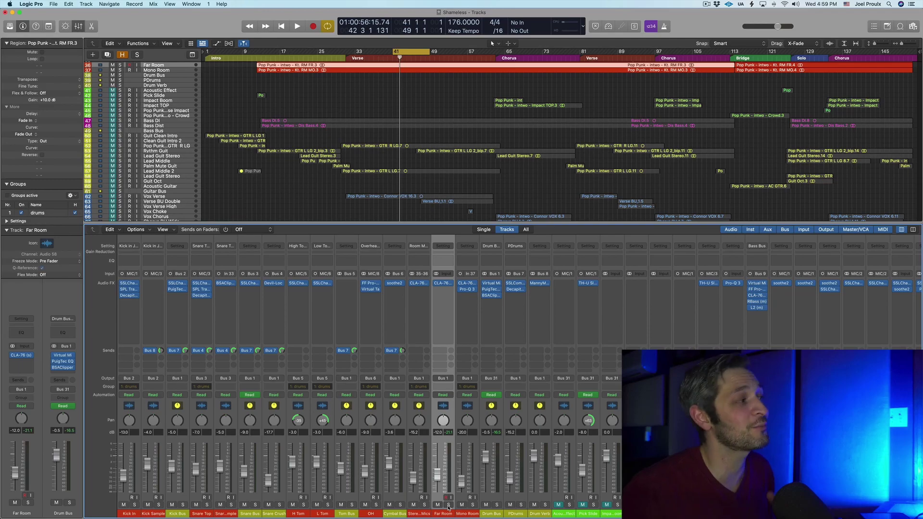
# Solo the Far Room channel and open its CLA-76 compressor.
pyautogui.click(448, 505)
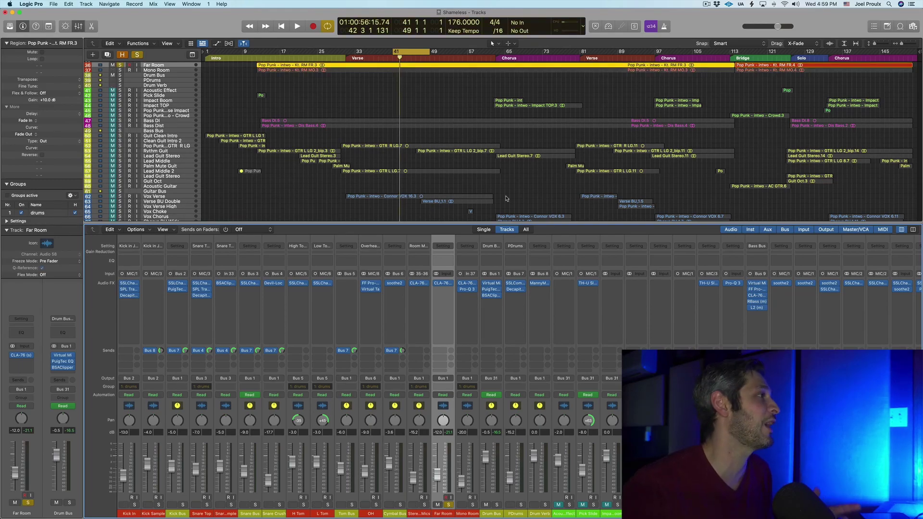
pyautogui.click(443, 284)
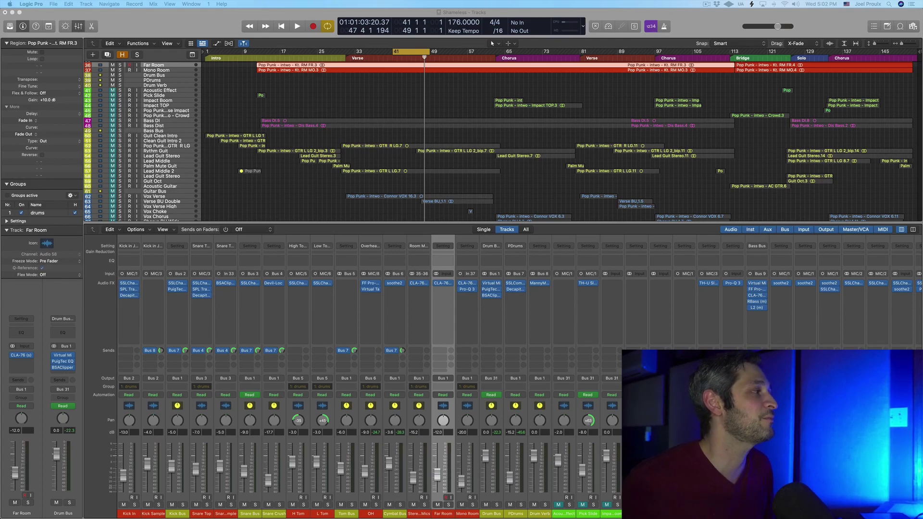
# Solo the OH channel and insert a Pro-Q 3 with a high-frequency boost around 10 kHz.
pyautogui.click(376, 505)
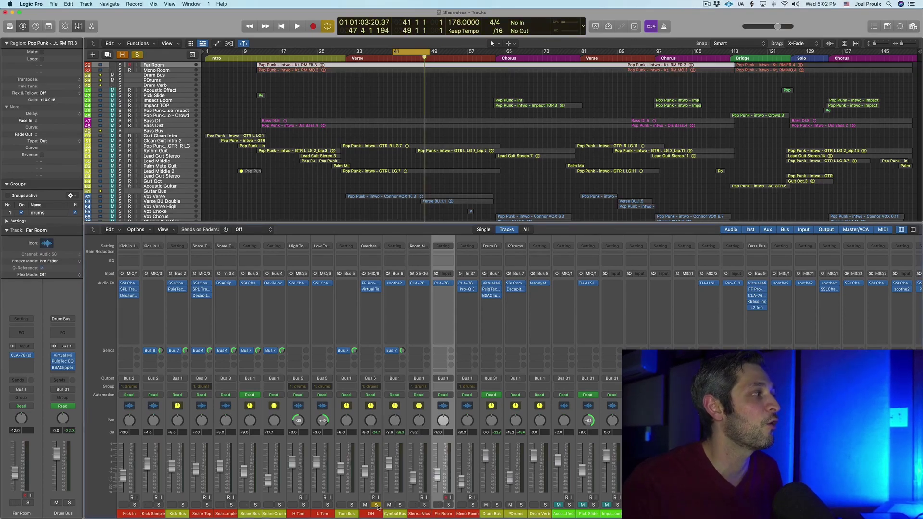
pyautogui.click(372, 296)
pyautogui.moveTo(385, 311)
pyautogui.click(464, 313)
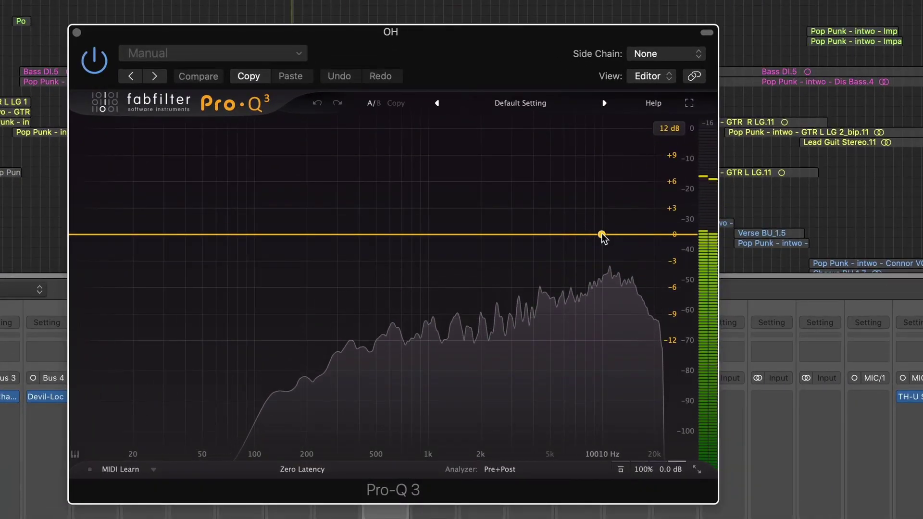
pyautogui.moveTo(602, 229); pyautogui.dragTo(618, 189)
pyautogui.scroll(5, 602, 212)
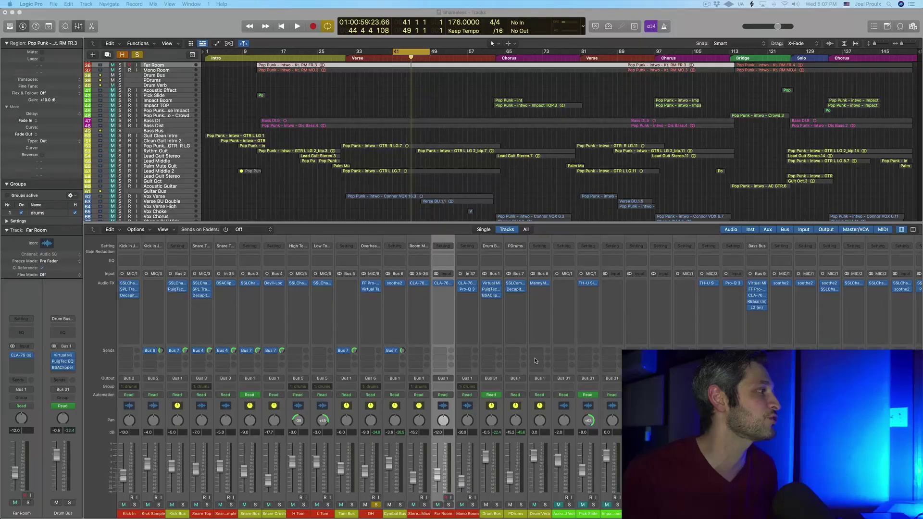
# Open the FF Pro-Q 2 equalizer on the OH channel and start playback.
pyautogui.moveTo(377, 486)
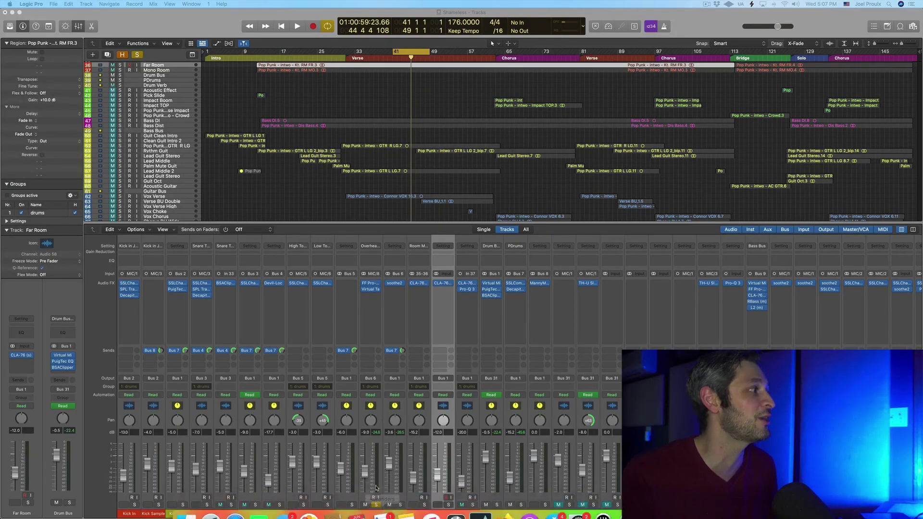
pyautogui.click(373, 277)
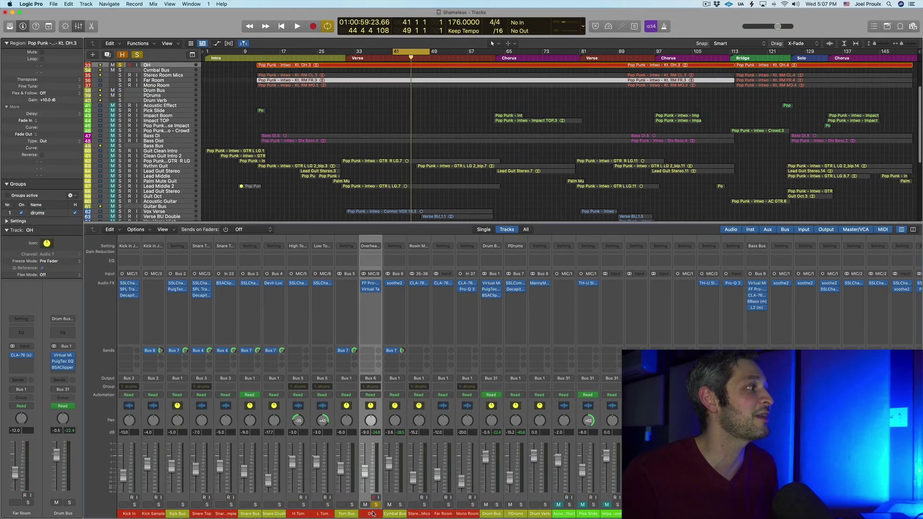
pyautogui.click(371, 283)
pyautogui.press('space')
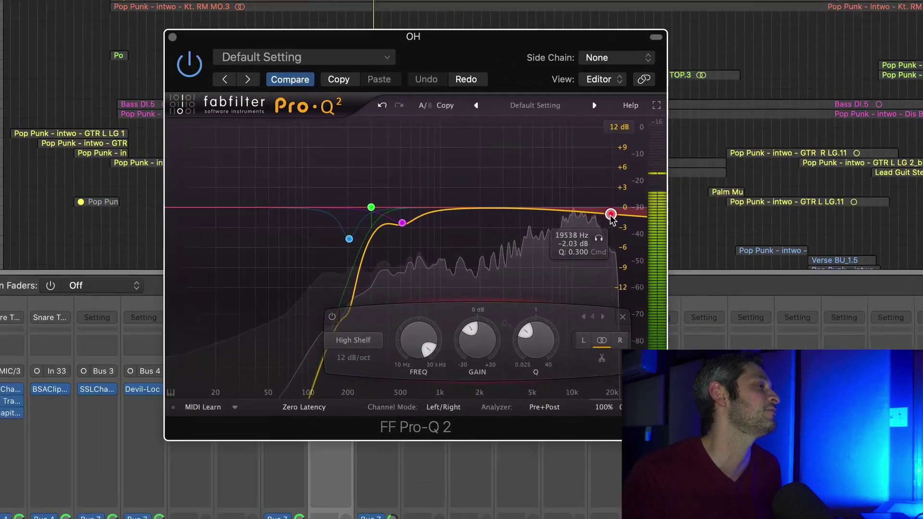
# Adjust the OH equalizer's high shelf to a cut of about 3.7 dB at about 21160 Hz.
pyautogui.moveTo(514, 202); pyautogui.dragTo(514, 206)
pyautogui.moveTo(617, 232)
pyautogui.mouseDown()
pyautogui.moveTo(606, 301)
pyautogui.moveTo(620, 184)
pyautogui.moveTo(624, 243)
pyautogui.mouseUp()
pyautogui.moveTo(621, 234); pyautogui.dragTo(622, 232)
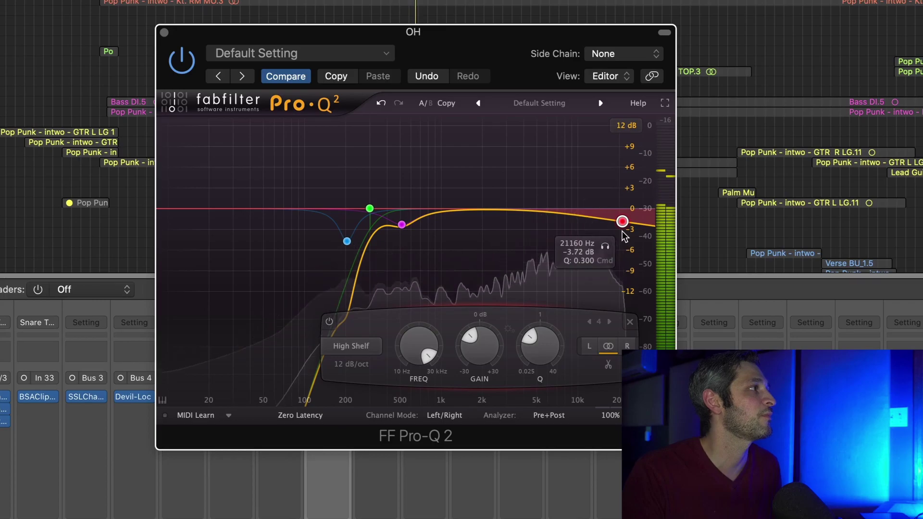